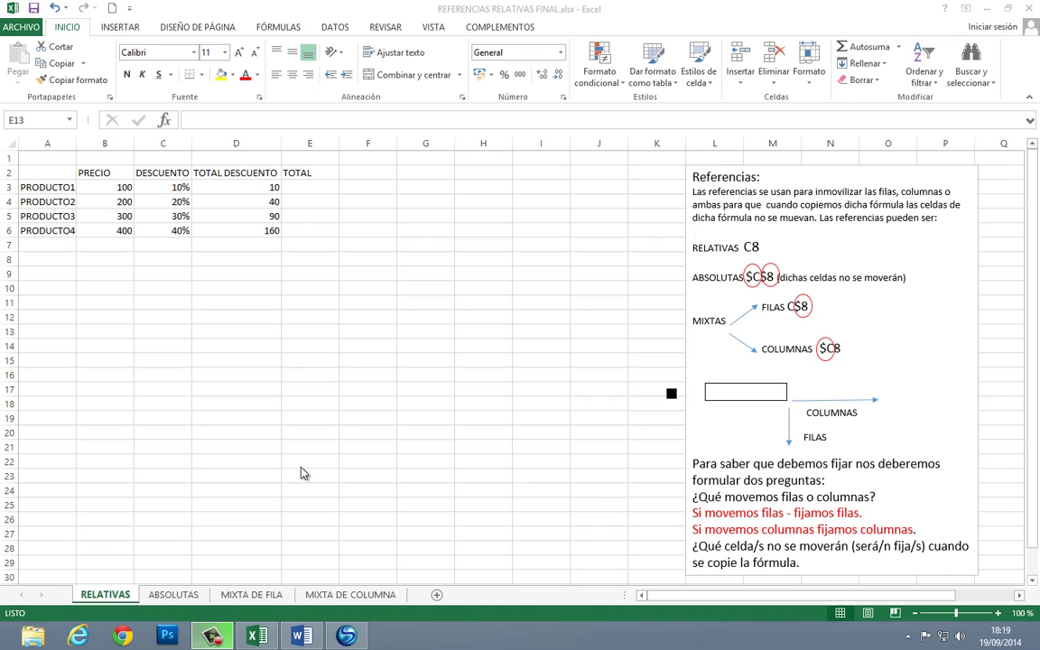
Step: Examine the discount totals in D3:D6 on the RELATIVAS sheet and go to the MIXTA DE FILA sheet
{"action": "left_click", "coordinate": [252, 599]}
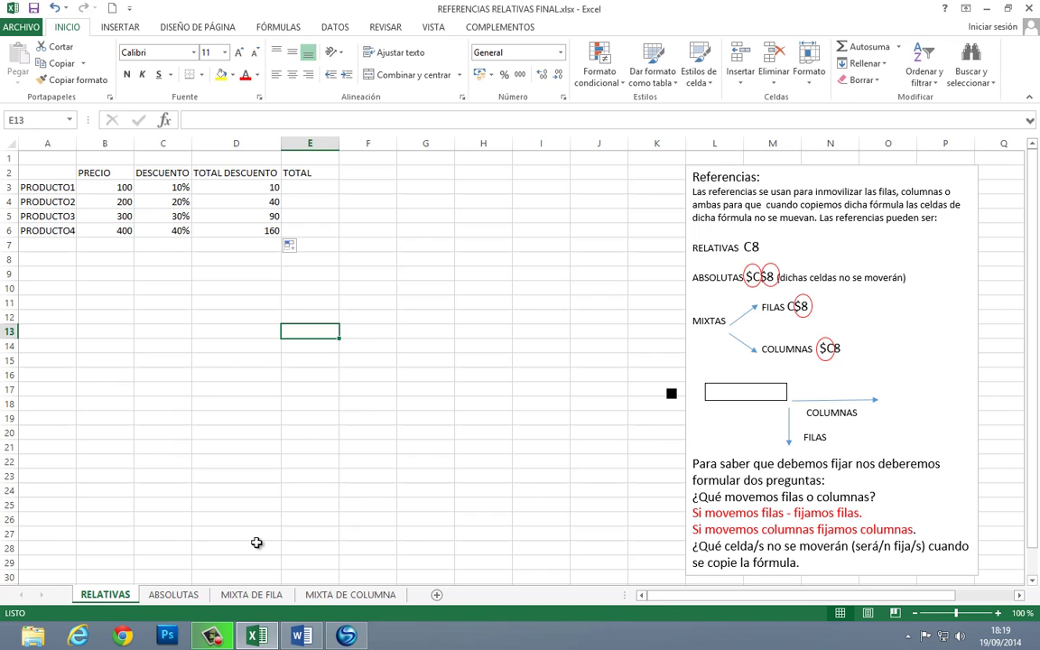
{"action": "left_click_drag", "start_coordinate": [232, 190], "coordinate": [235, 227]}
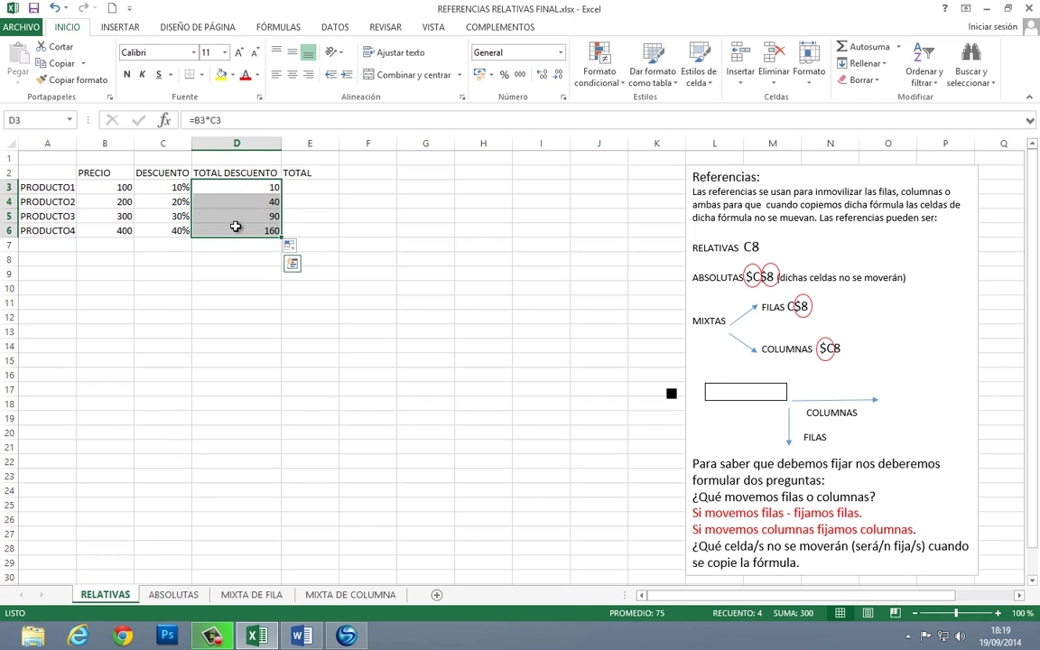
{"action": "left_click", "coordinate": [257, 594]}
{"action": "left_click", "coordinate": [180, 313]}
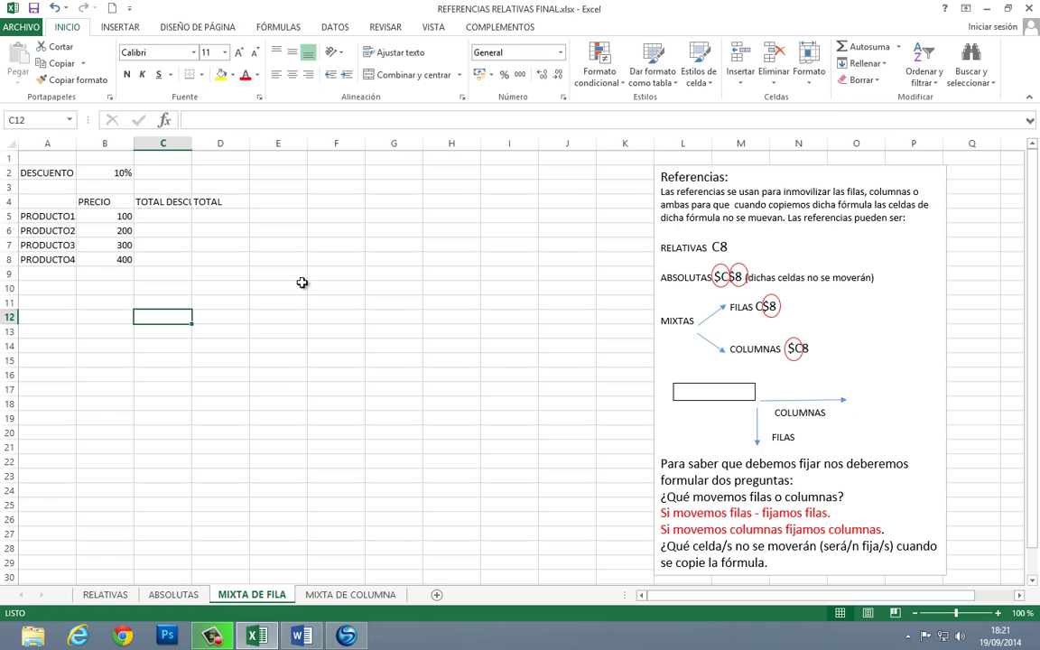
Step: Compare the layout of the MIXTA DE FILA table and its single discount cell B2 with the RELATIVAS sheet
{"action": "left_click", "coordinate": [170, 219]}
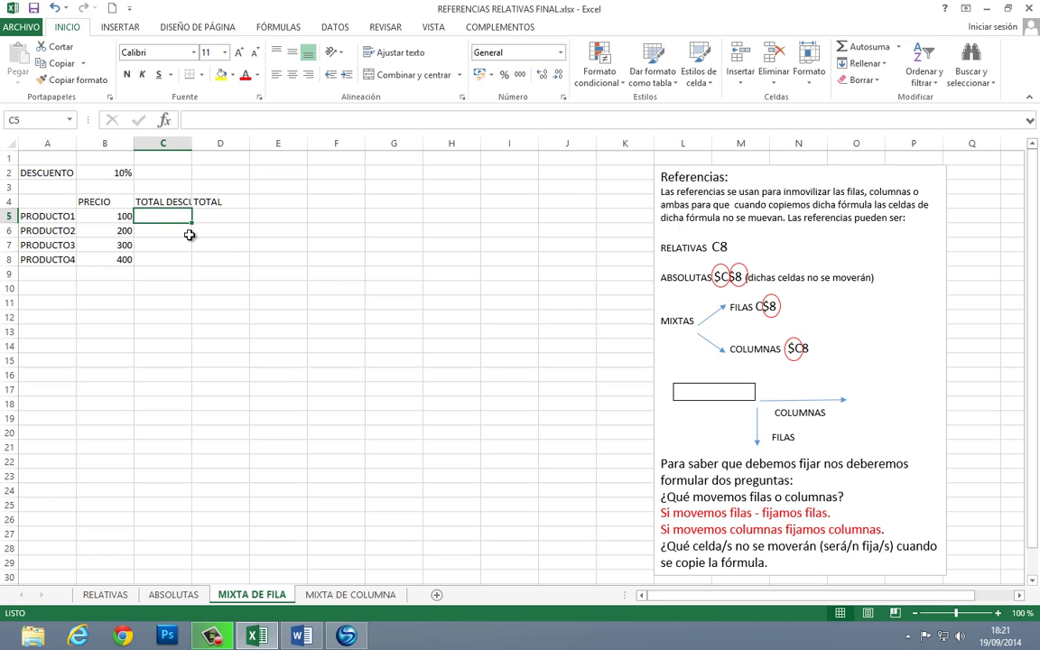
{"action": "left_click_drag", "start_coordinate": [194, 222], "coordinate": [185, 267]}
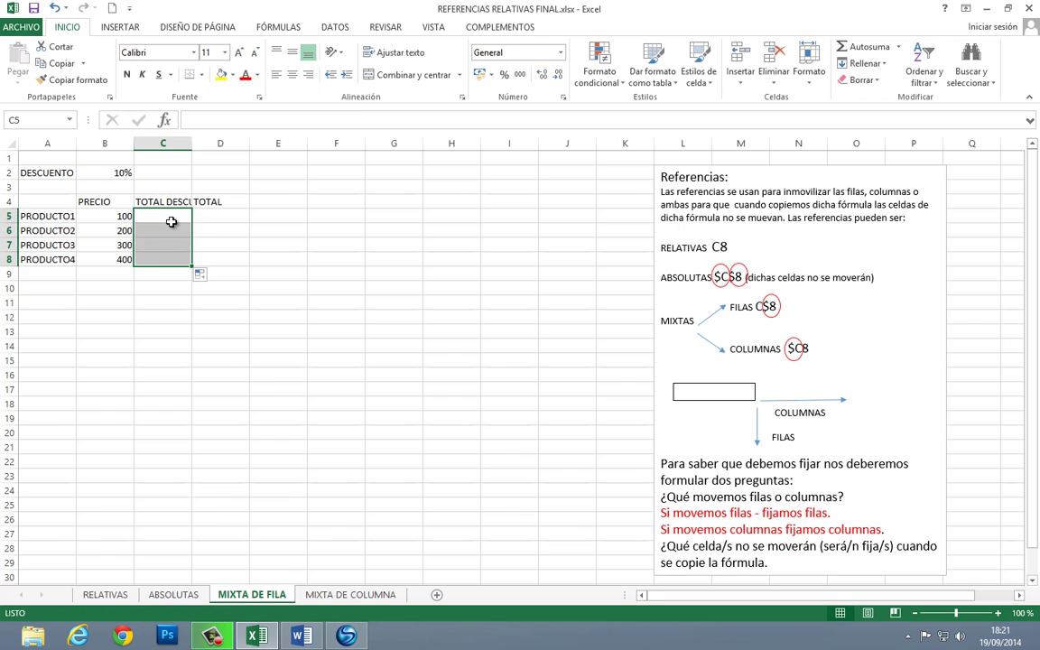
{"action": "left_click", "coordinate": [155, 215]}
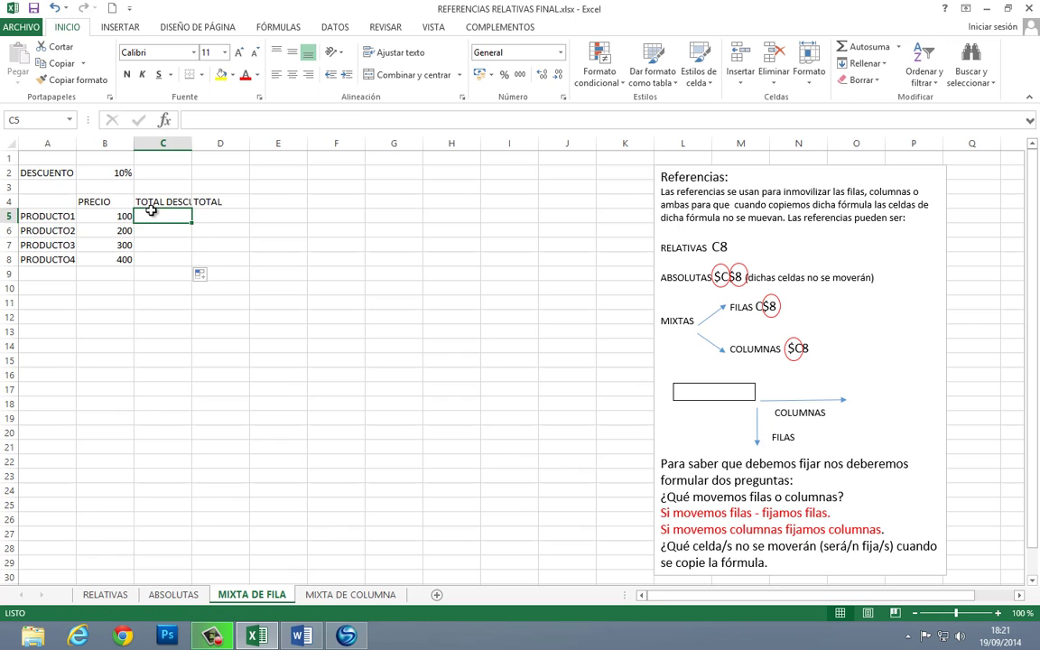
{"action": "left_click", "coordinate": [106, 595]}
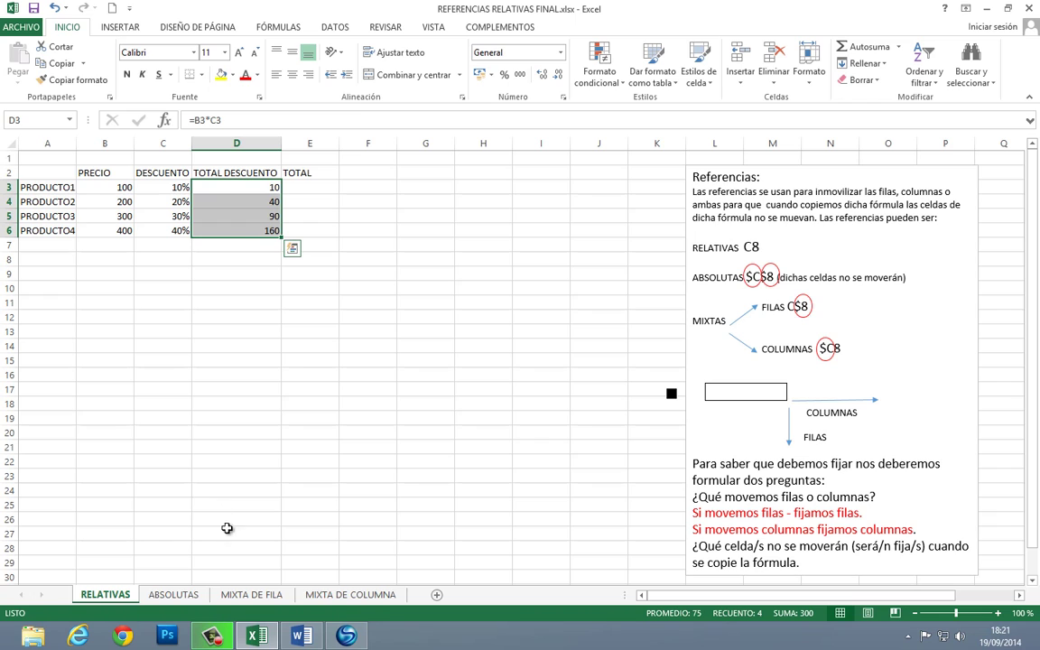
{"action": "left_click", "coordinate": [253, 595]}
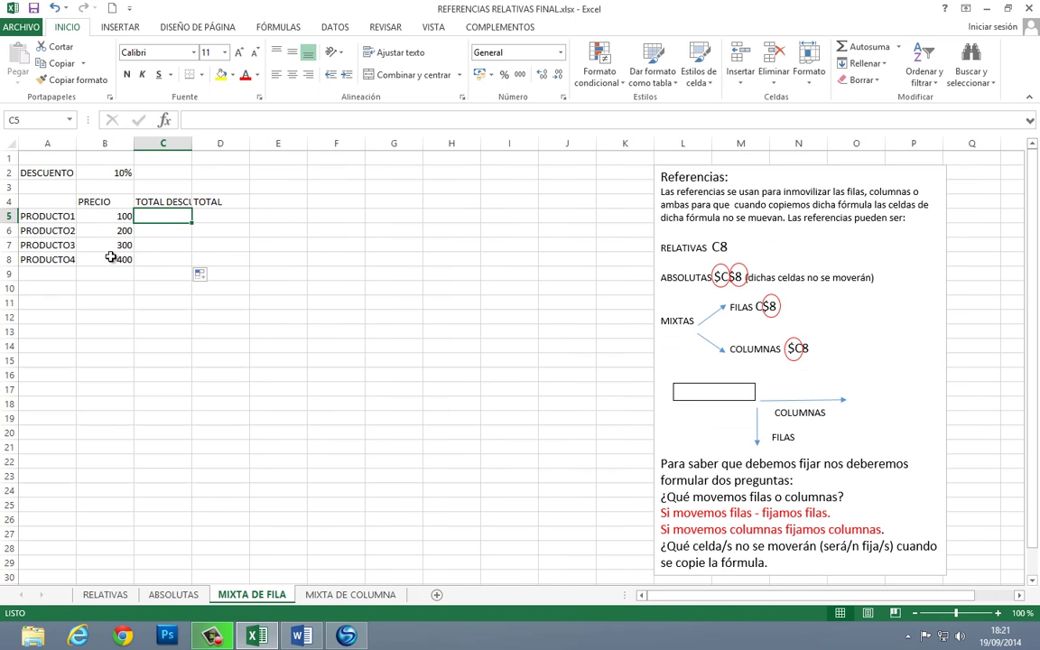
{"action": "left_click", "coordinate": [116, 171]}
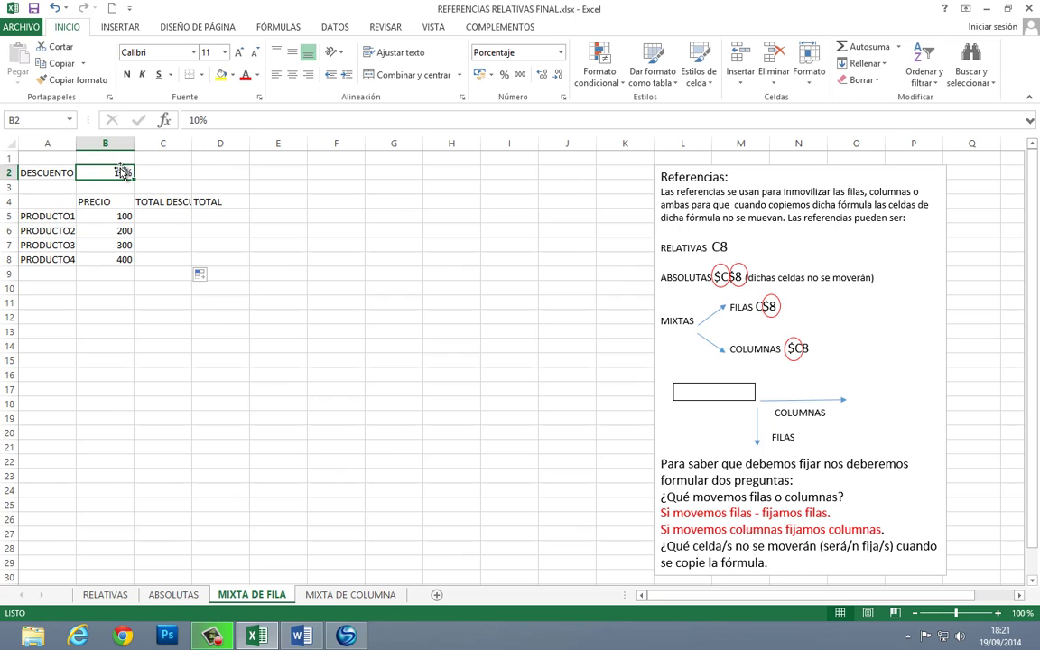
Step: Enter the formula =B5*B2 in C5 to calculate the total discount of PRODUCTO1
{"action": "left_click", "coordinate": [156, 218]}
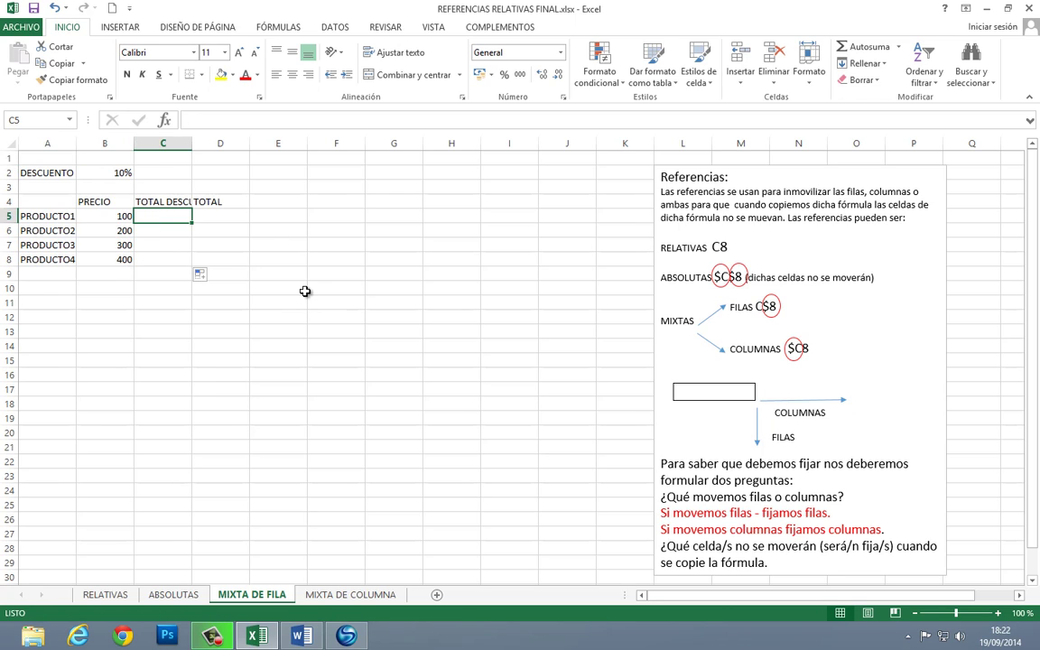
{"action": "key", "text": "F2"}
{"action": "type", "text": "="}
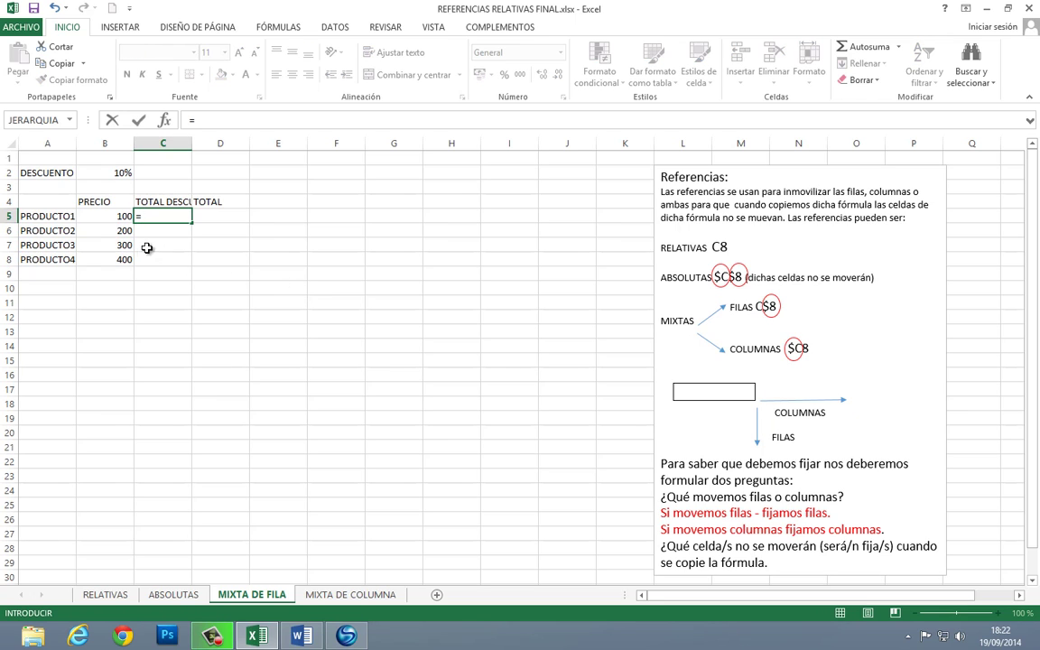
{"action": "left_click", "coordinate": [115, 216]}
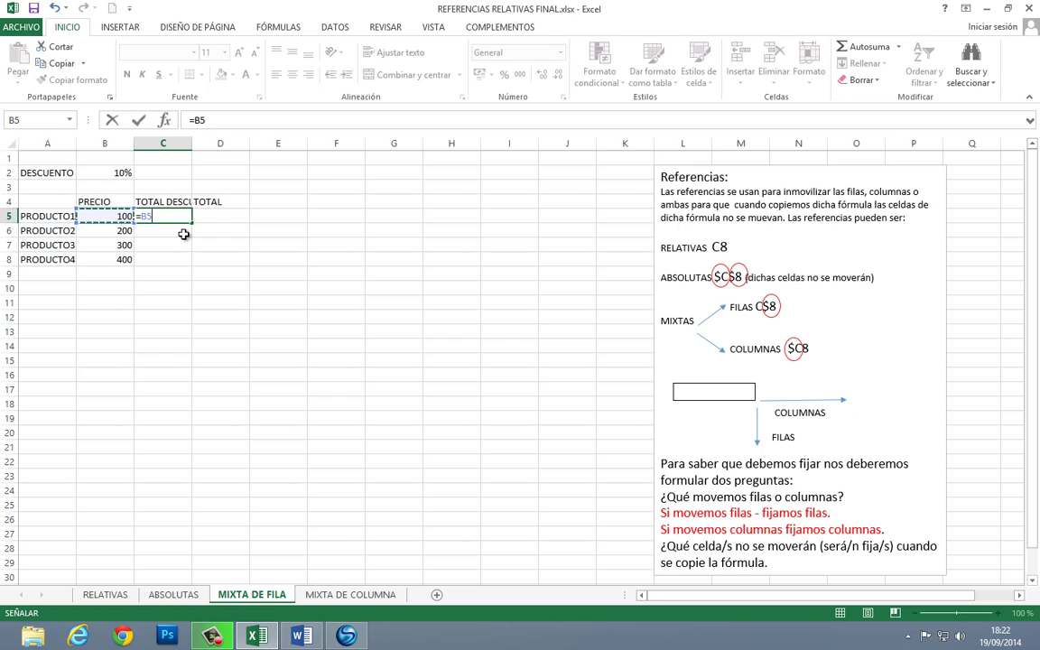
{"action": "type", "text": "*"}
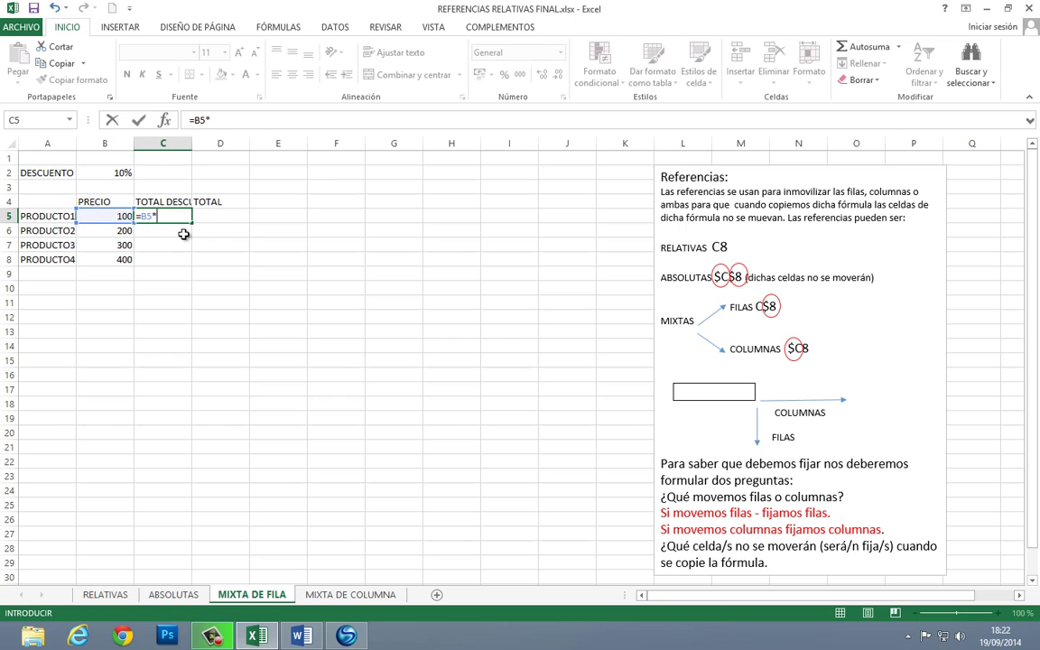
{"action": "left_click", "coordinate": [115, 175]}
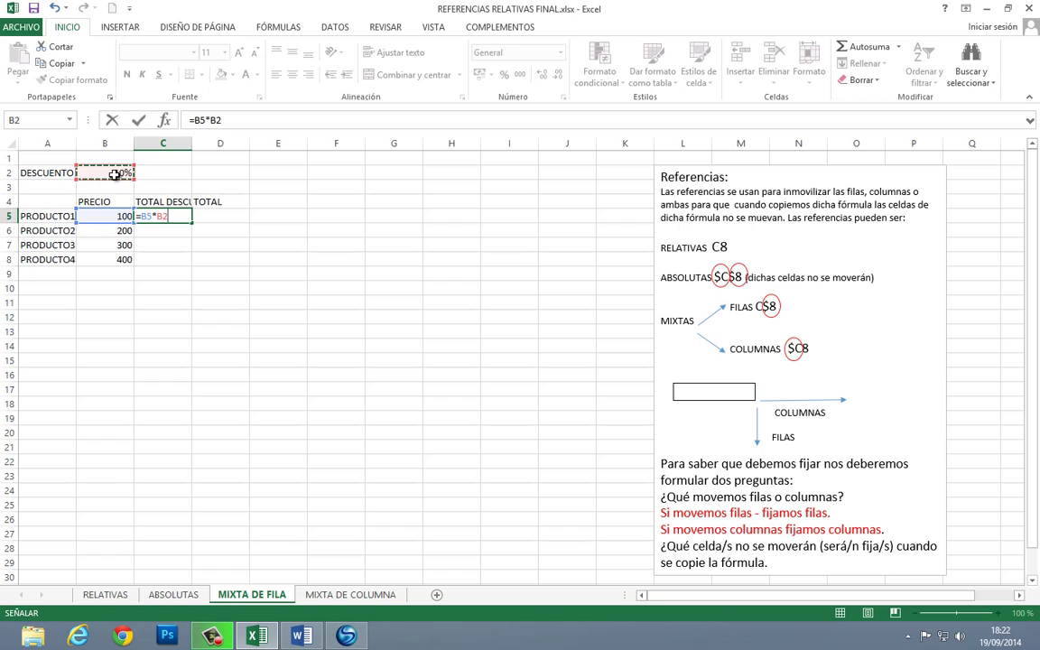
{"action": "key", "text": "ctrl+Return"}
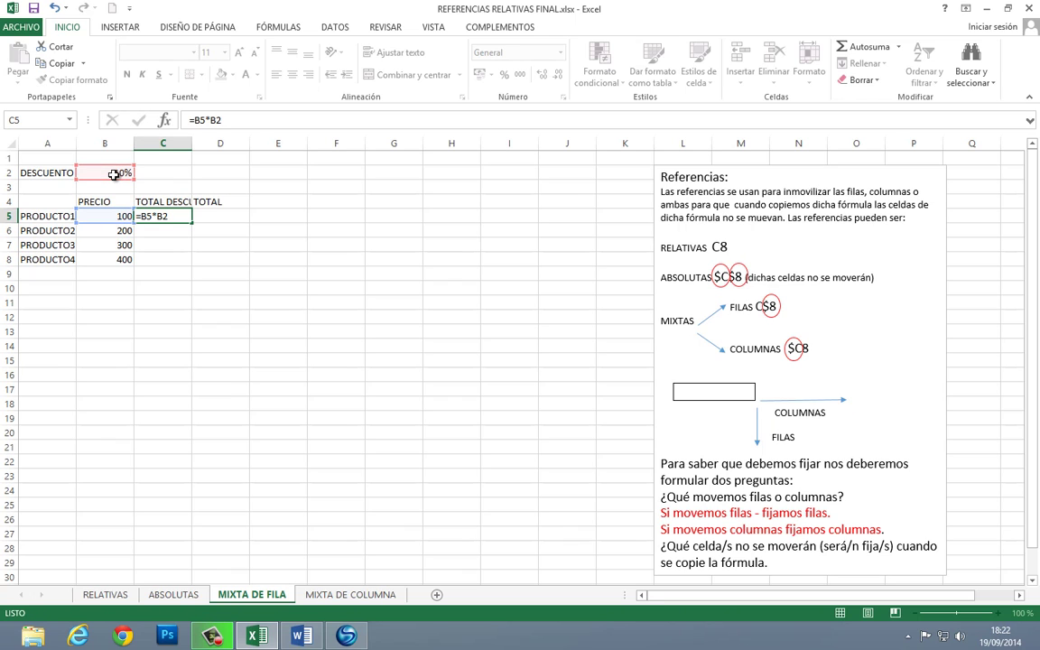
{"action": "key", "text": "Return"}
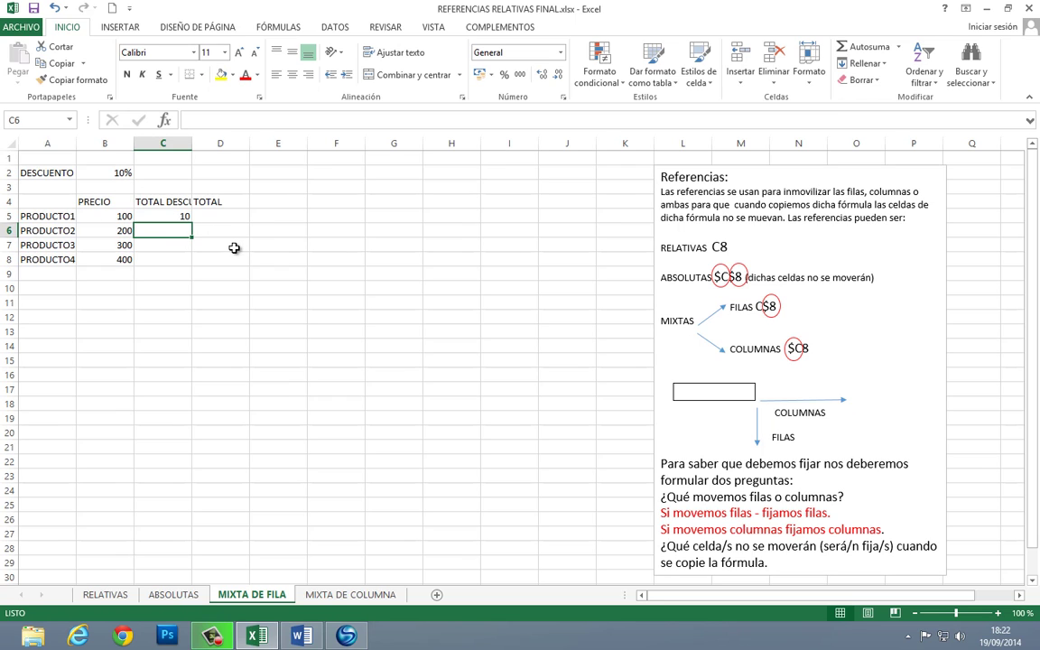
Step: Try to copy the relative-reference discount formula from C5 down through C8
{"action": "left_click", "coordinate": [180, 216]}
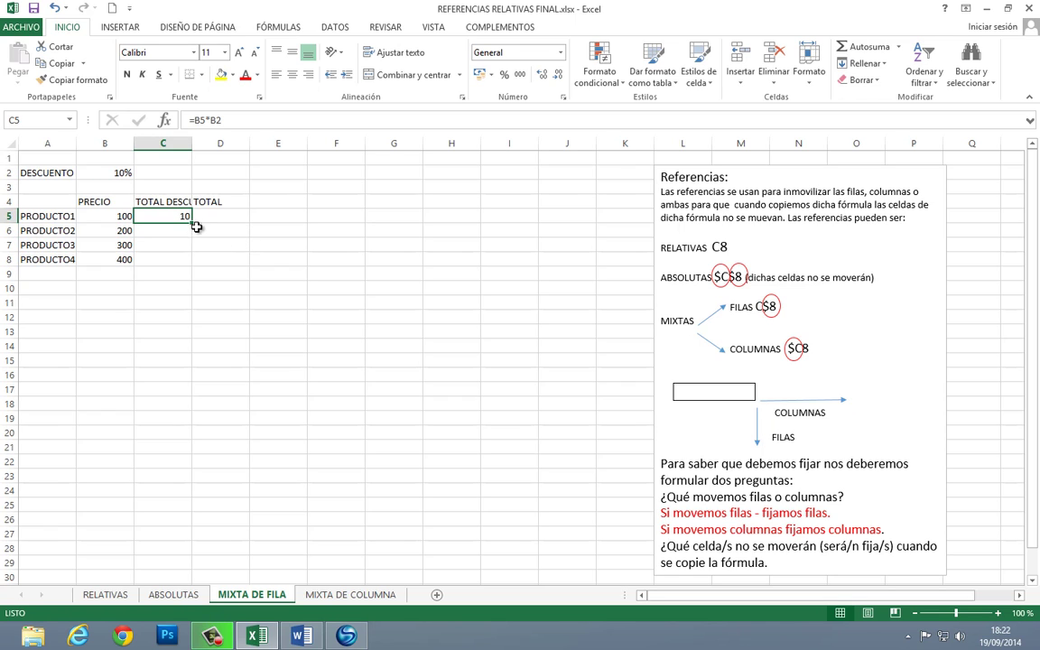
{"action": "left_click_drag", "start_coordinate": [191, 222], "coordinate": [250, 276]}
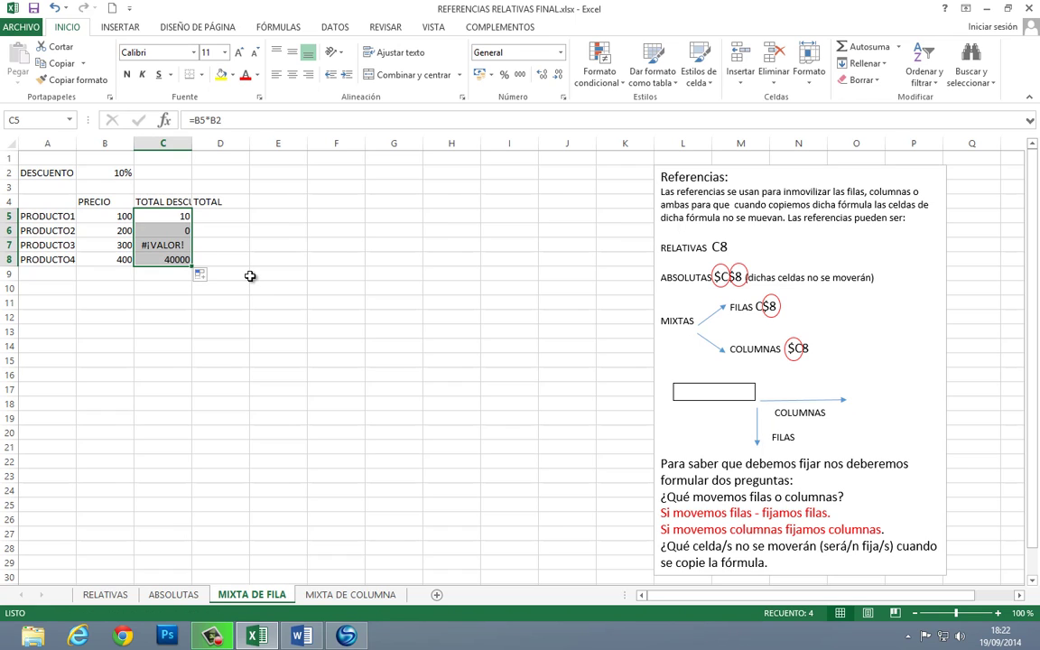
{"action": "left_click", "coordinate": [253, 280]}
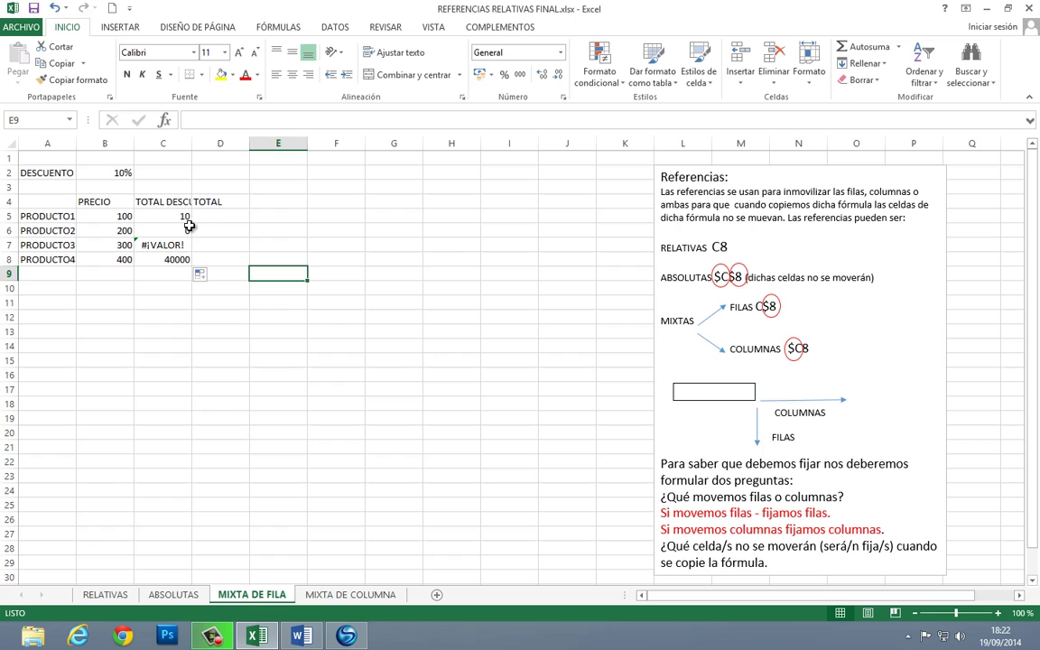
Step: Show the sheet's formulas to examine the copied references in C5:C8, and switch back to displaying values
{"action": "left_click", "coordinate": [276, 29]}
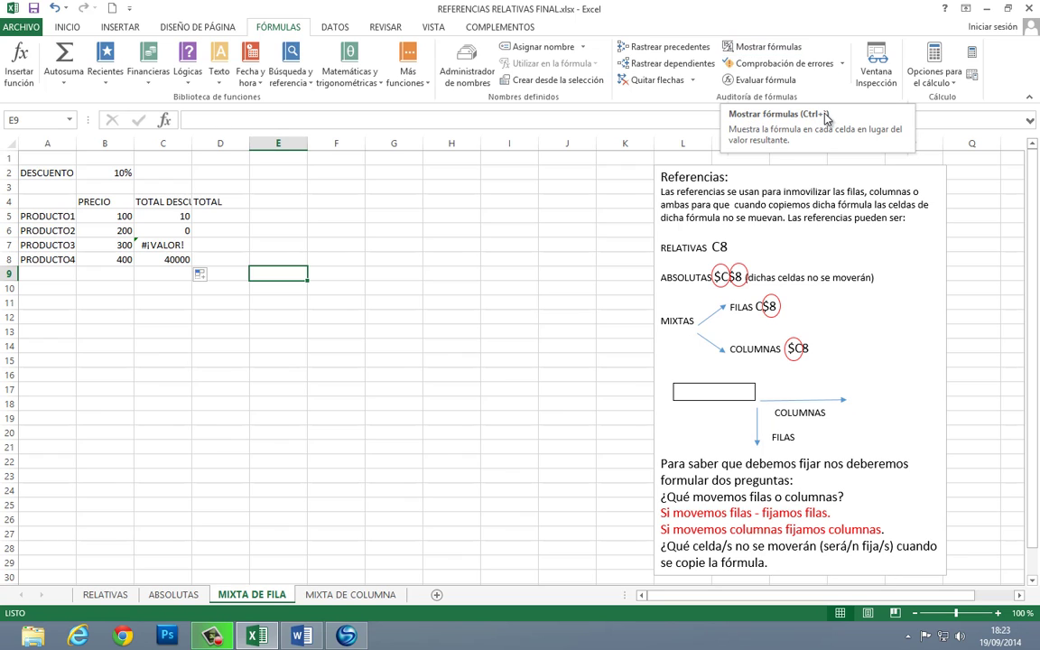
{"action": "left_click", "coordinate": [768, 50]}
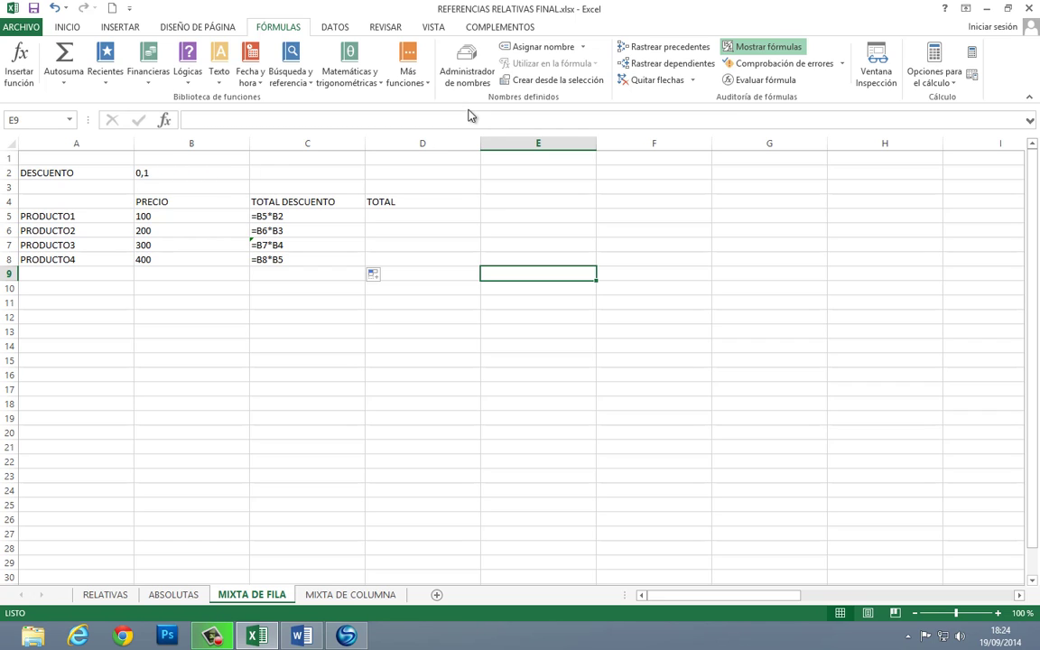
{"action": "left_click", "coordinate": [753, 49]}
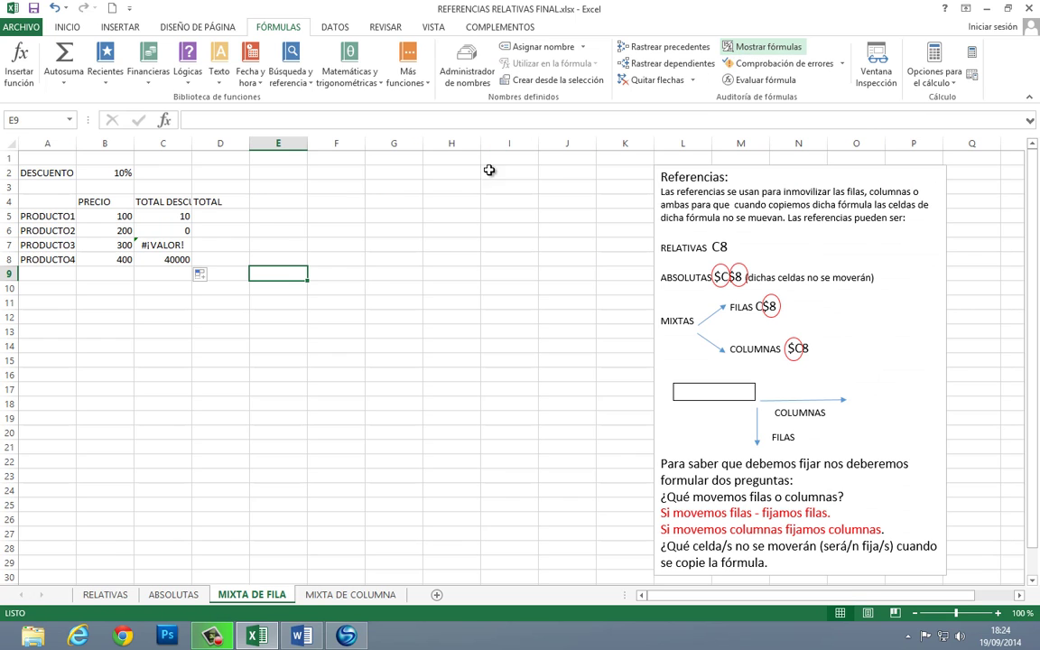
Step: Clear the copied discount formulas from C6:C8
{"action": "left_click", "coordinate": [154, 231]}
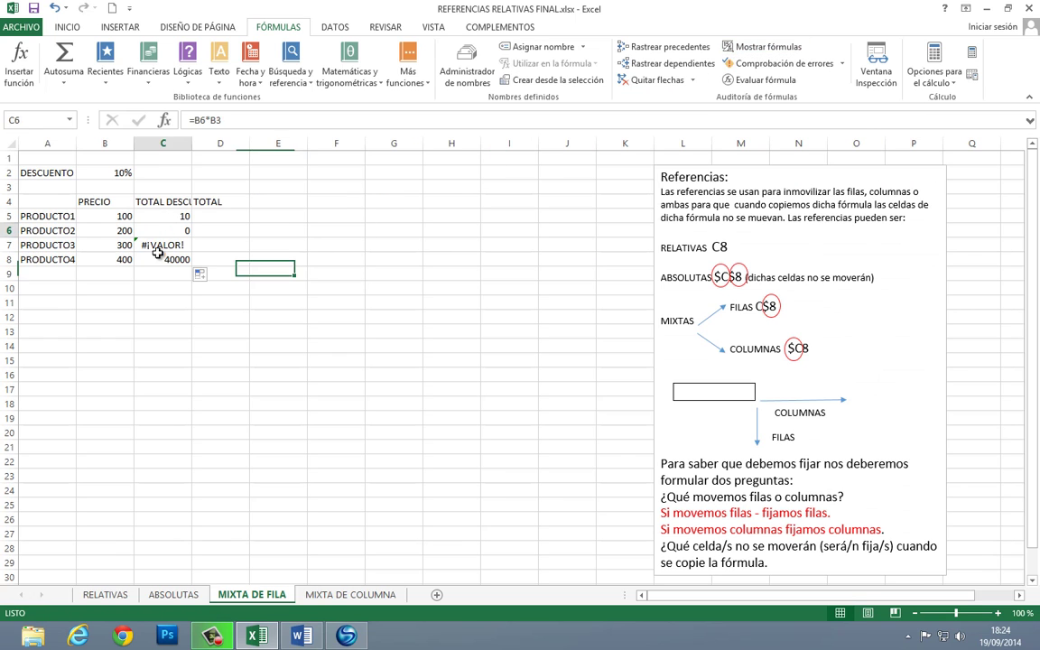
{"action": "left_click_drag", "start_coordinate": [158, 254], "coordinate": [158, 260]}
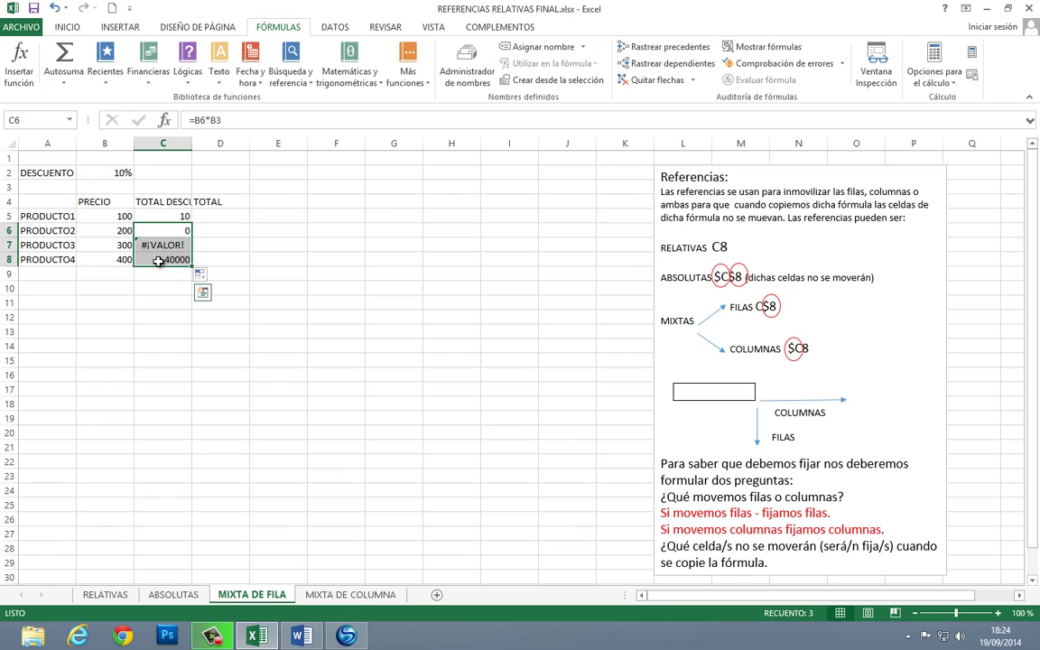
{"action": "key", "text": "Delete"}
Step: Fix the row of the discount reference in C5 so the formula reads =B5*B$2, and fill it down through C8
{"action": "left_click", "coordinate": [156, 217]}
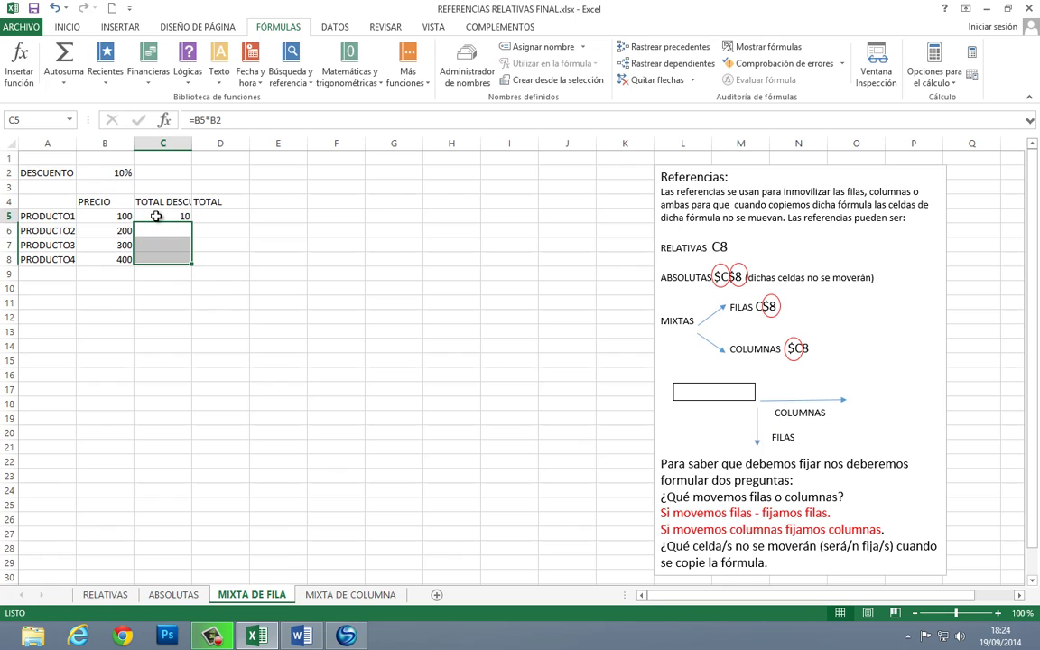
{"action": "left_click", "coordinate": [156, 216]}
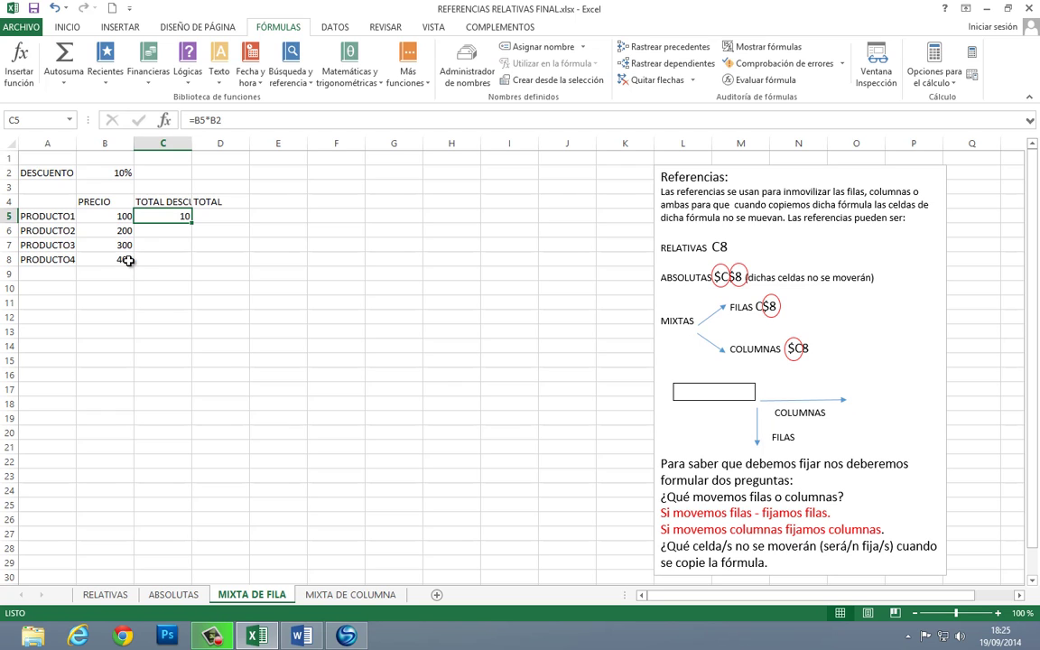
{"action": "left_click", "coordinate": [228, 119]}
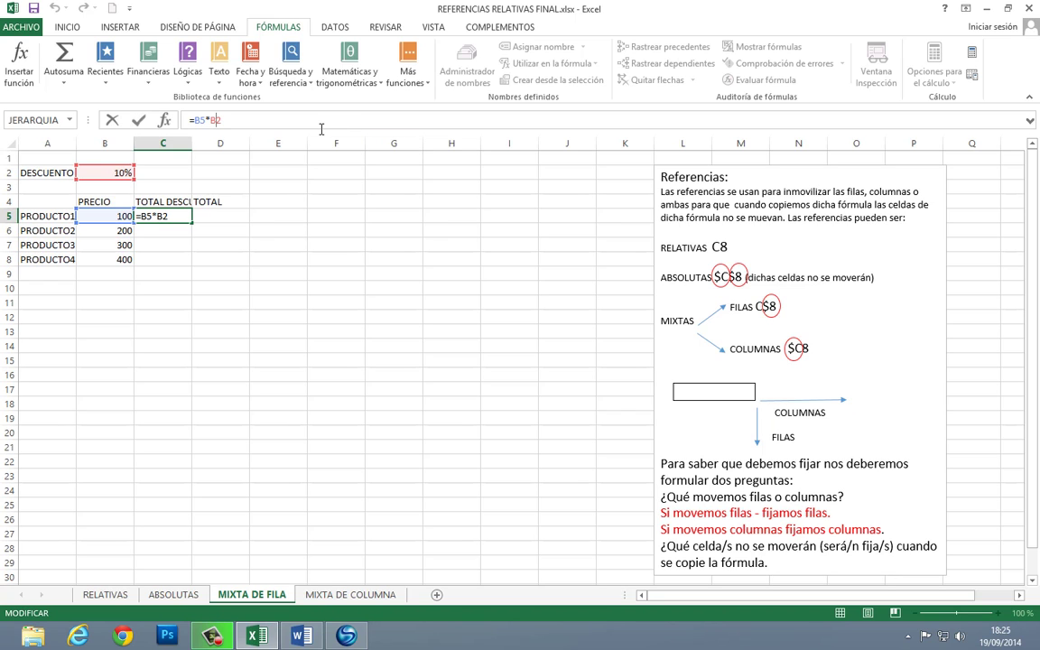
{"action": "key", "text": "F4"}
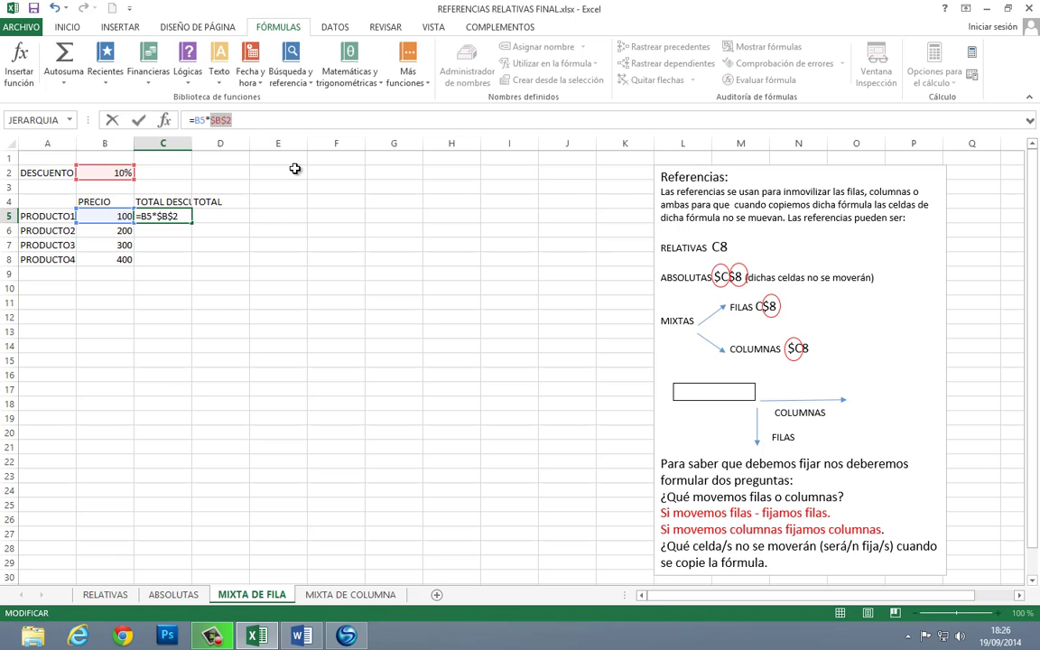
{"action": "key", "text": "F4"}
{"action": "key", "text": "Return"}
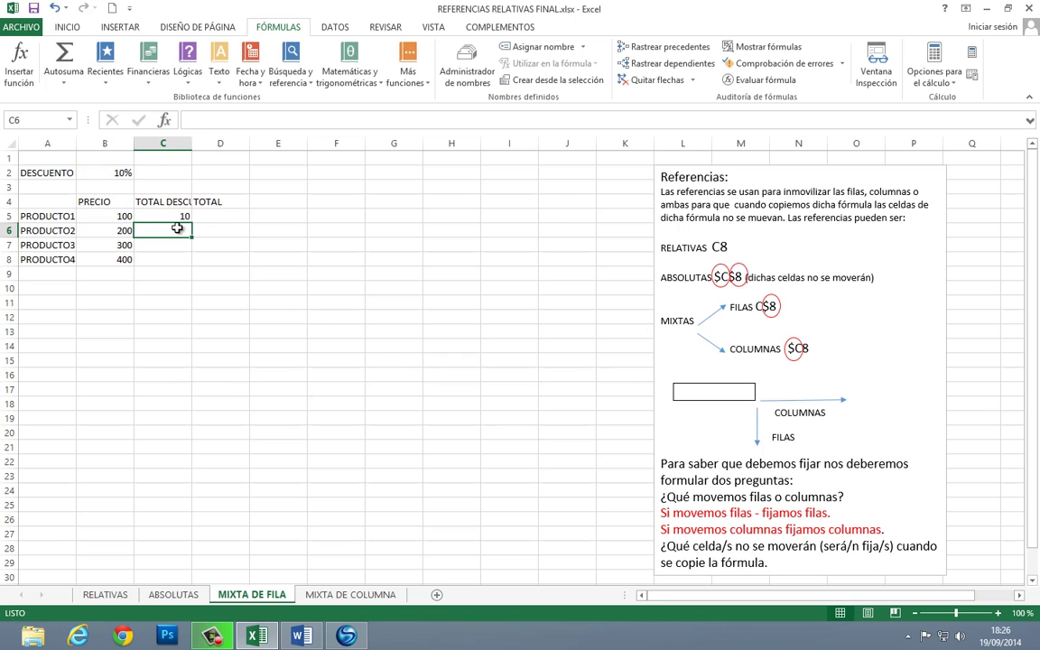
{"action": "left_click", "coordinate": [174, 216]}
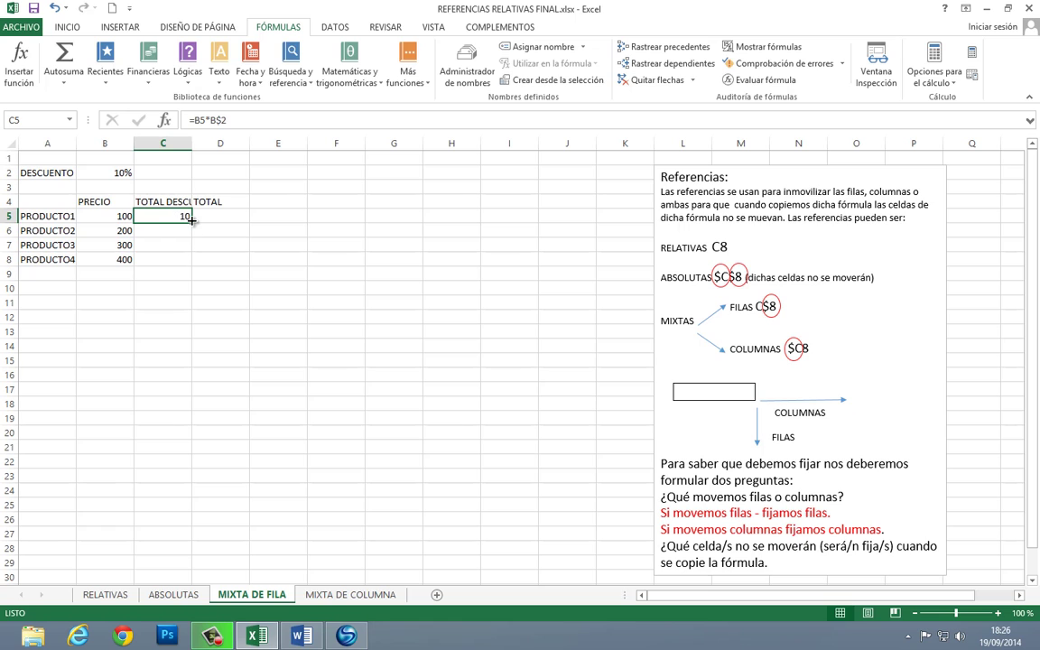
{"action": "left_click_drag", "start_coordinate": [192, 223], "coordinate": [192, 263]}
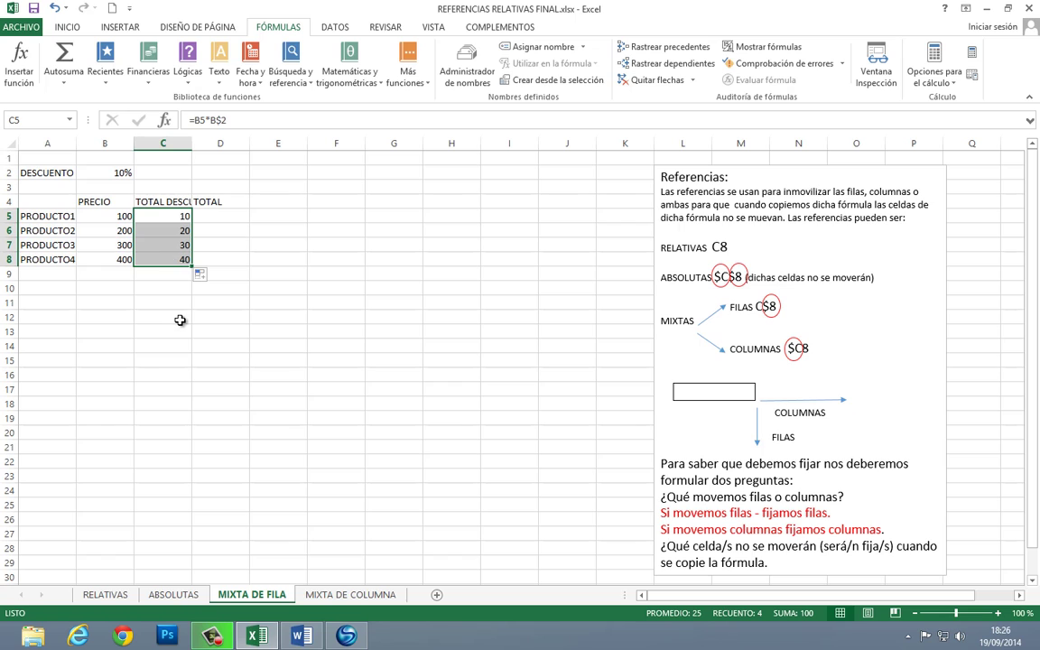
Step: Inspect the formula of each cell from C5 to C8 to check the fixed row reference
{"action": "left_click", "coordinate": [155, 215]}
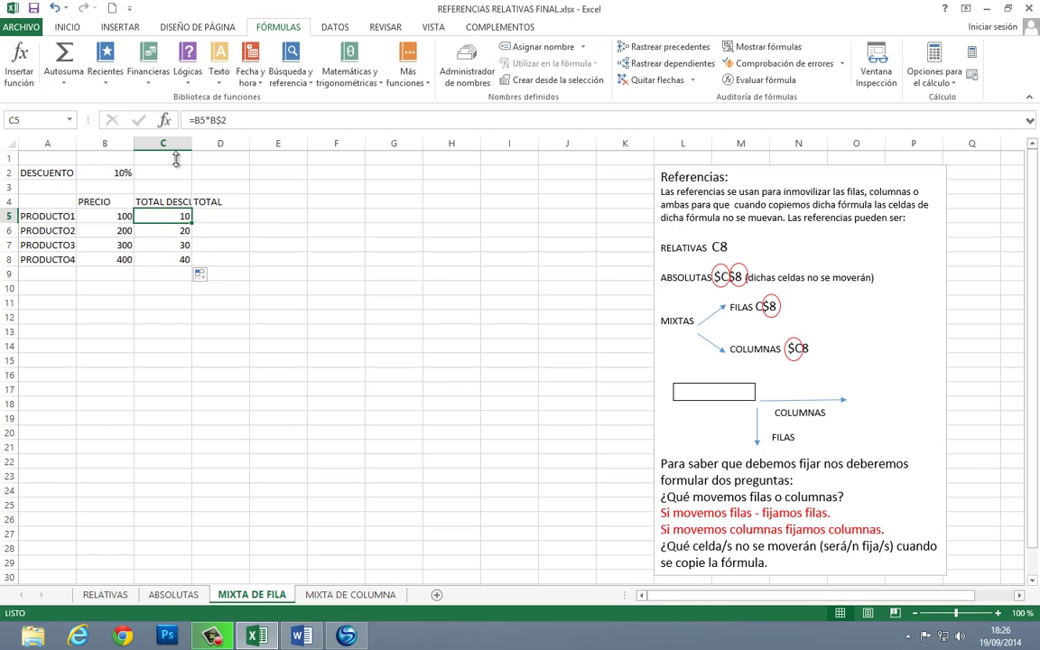
{"action": "left_click", "coordinate": [158, 231]}
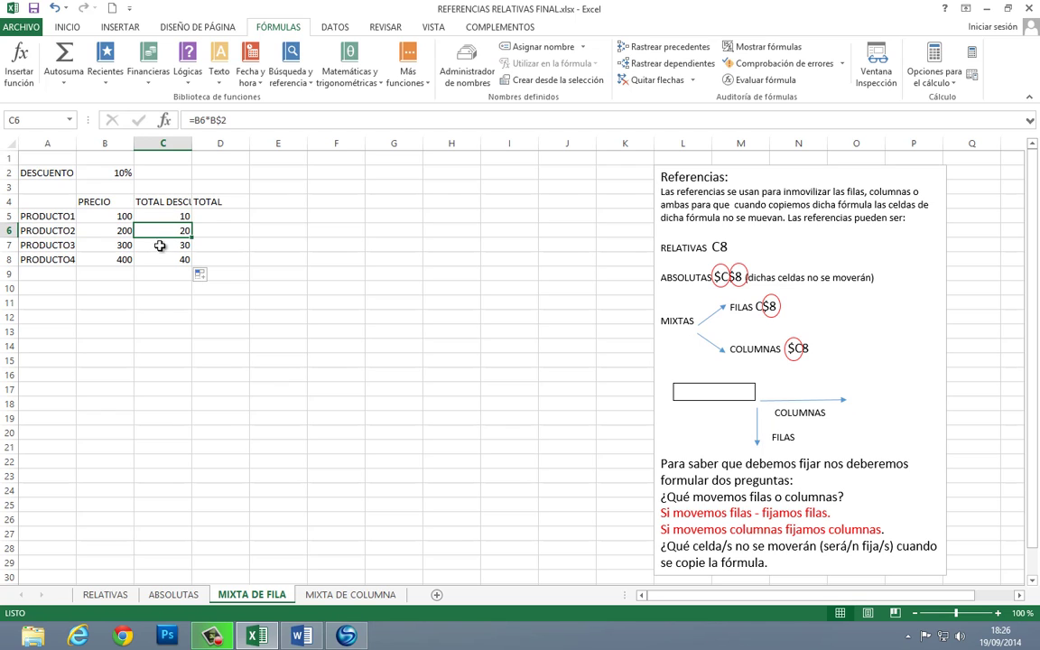
{"action": "left_click", "coordinate": [160, 247]}
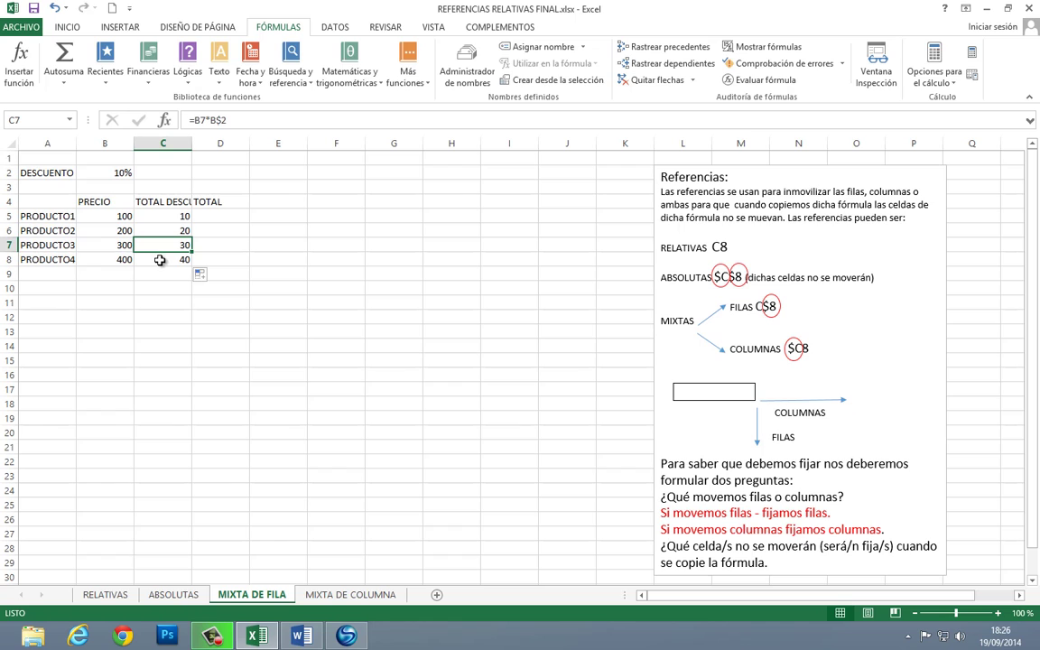
{"action": "left_click", "coordinate": [160, 260]}
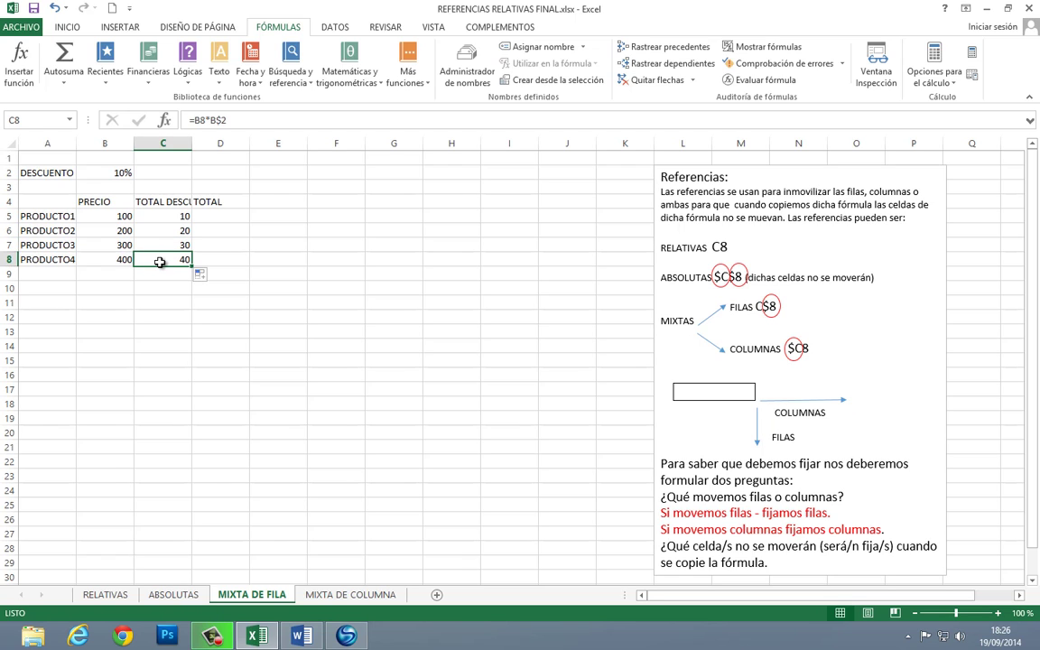